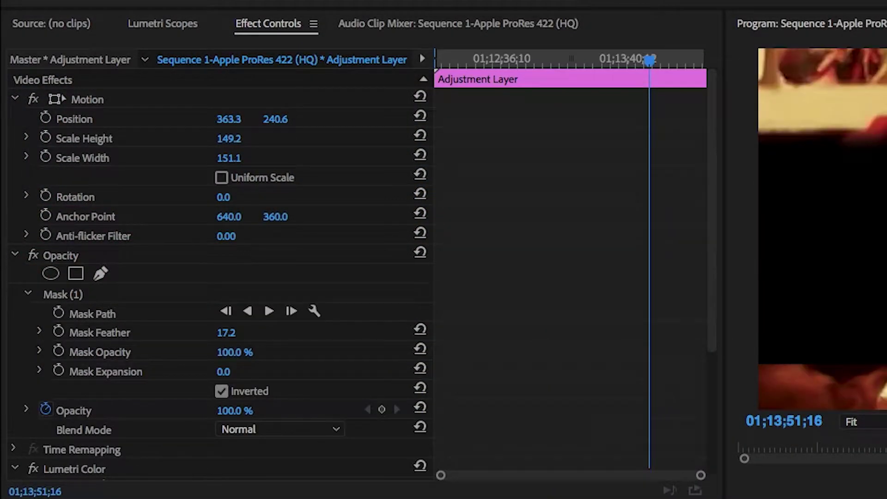
Scrub back to 01;12;08;04 and show the Adjustment Layer's effect properties
{"action": "left_click_drag", "start_coordinate": [649, 59], "coordinate": [473, 59]}
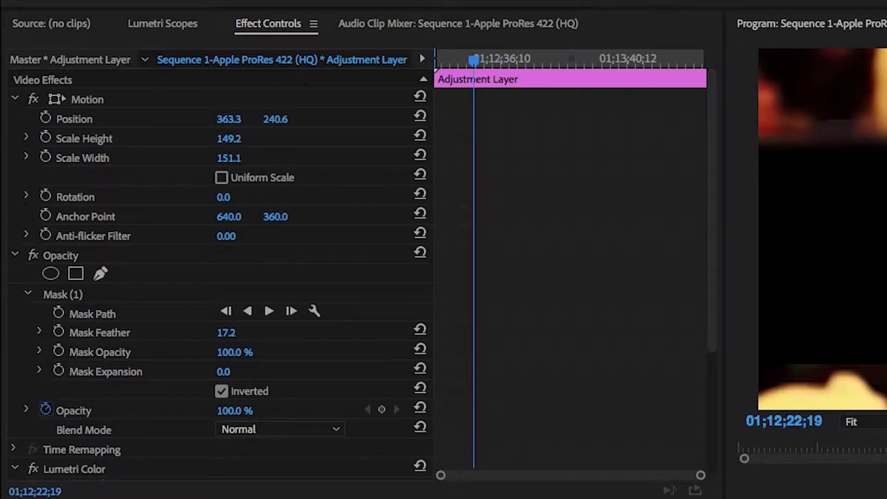
{"action": "left_click_drag", "start_coordinate": [473, 59], "coordinate": [444, 59]}
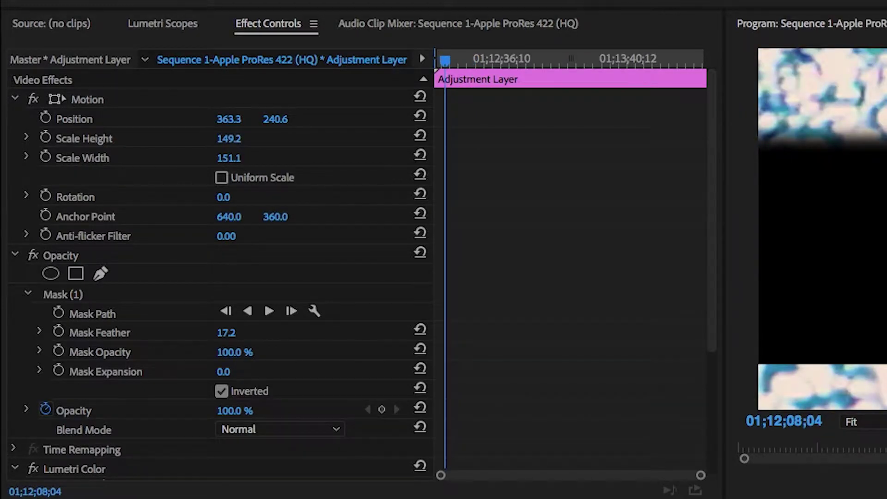
{"action": "key", "text": "f"}
{"action": "left_click", "coordinate": [495, 24]}
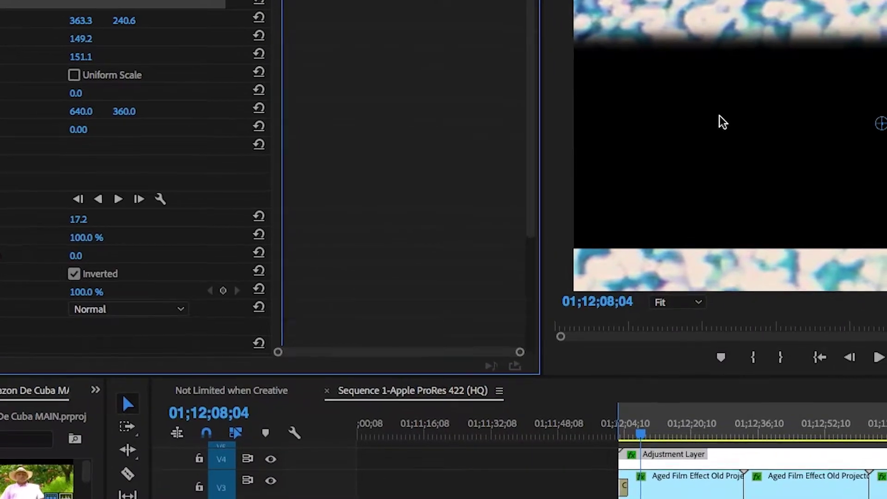
Zoom the Program monitor to 10% and scale the adjustment layer down from its corner
{"action": "left_click", "coordinate": [672, 309]}
{"action": "left_click", "coordinate": [646, 328]}
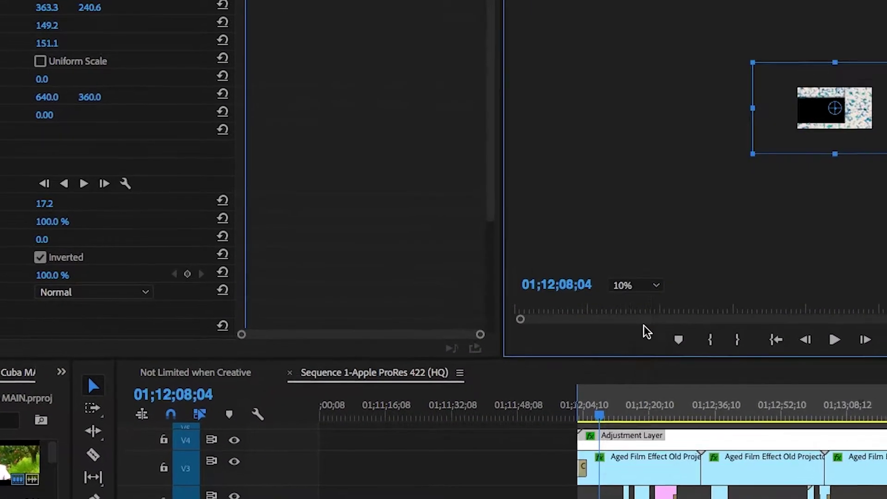
{"action": "left_click_drag", "start_coordinate": [886, 68], "coordinate": [822, 42]}
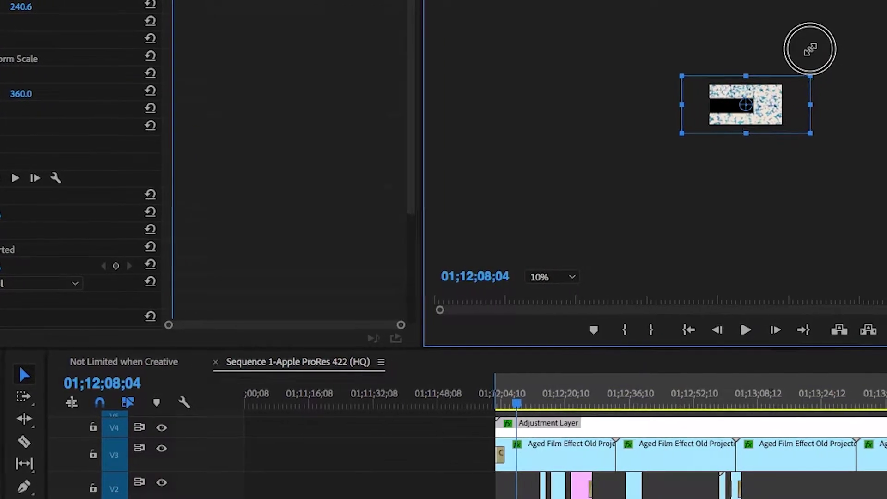
{"action": "left_click_drag", "start_coordinate": [789, 69], "coordinate": [542, 156]}
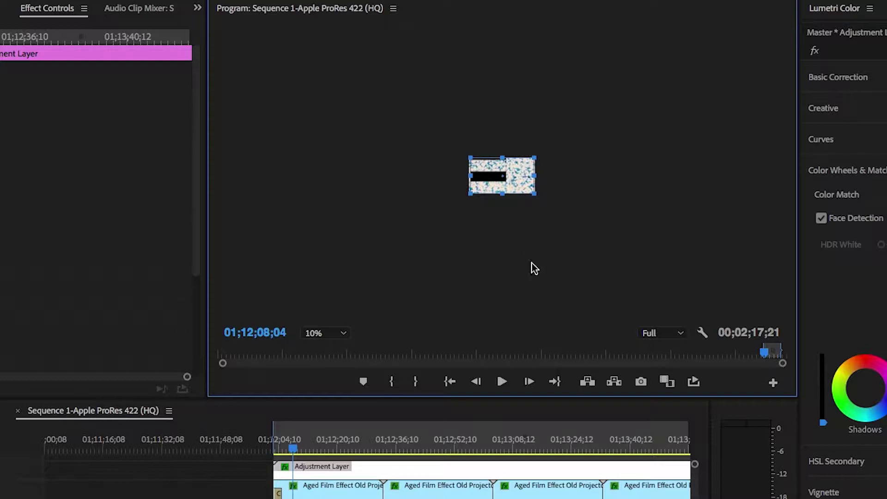
Zoom the Program monitor in to 50%, passing through 25%
{"action": "left_click", "coordinate": [344, 335]}
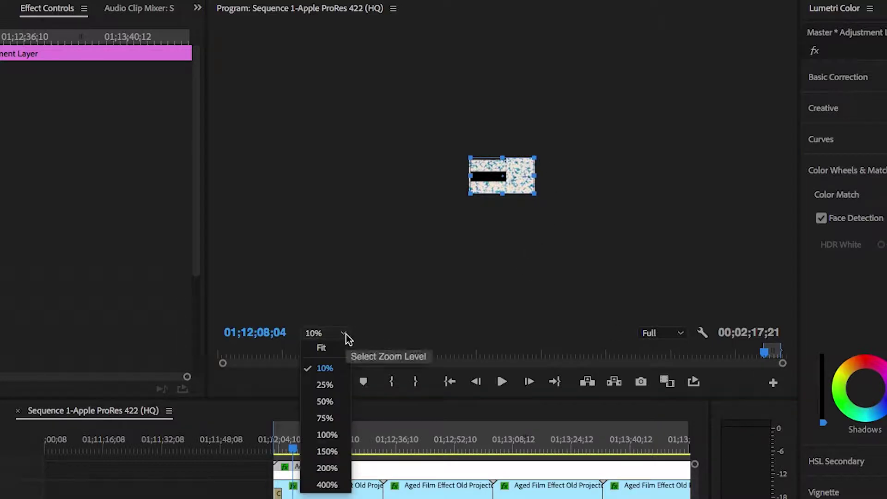
{"action": "left_click", "coordinate": [340, 388]}
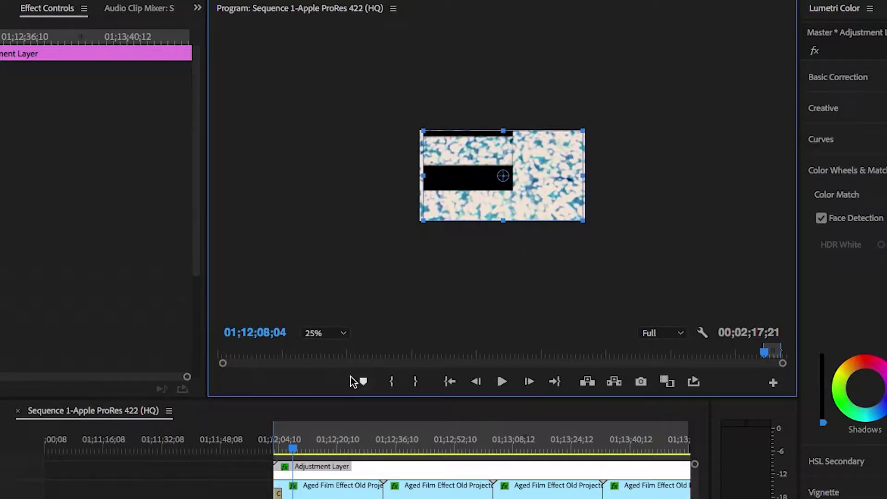
{"action": "left_click", "coordinate": [342, 335]}
{"action": "left_click", "coordinate": [337, 399]}
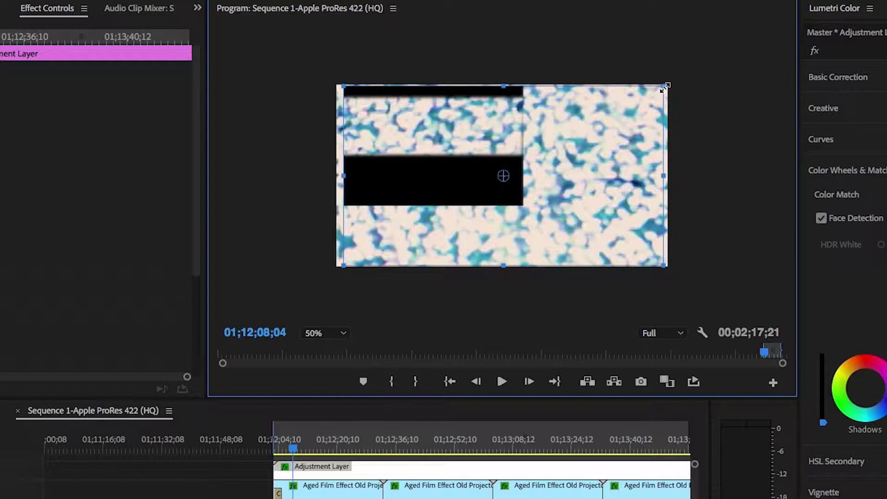
Enlarge the adjustment layer from its corners and reposition it lower and to the right
{"action": "left_click_drag", "start_coordinate": [672, 75], "coordinate": [725, 45]}
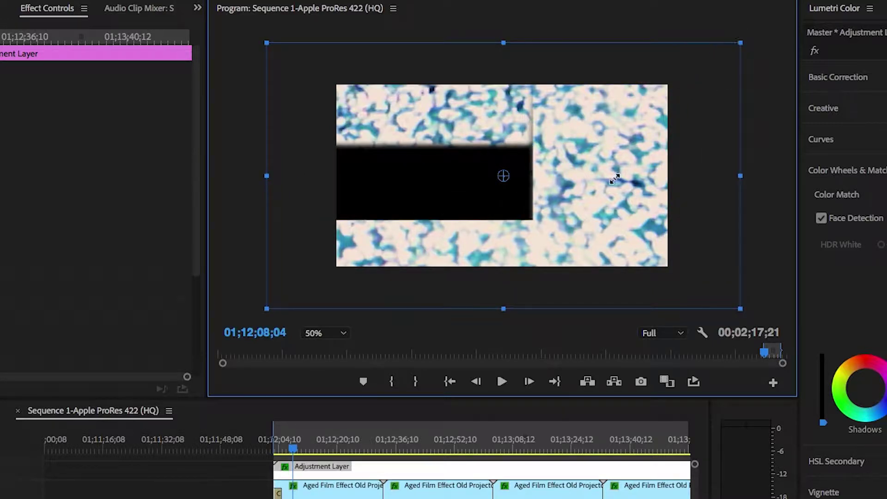
{"action": "left_click_drag", "start_coordinate": [647, 239], "coordinate": [681, 261]}
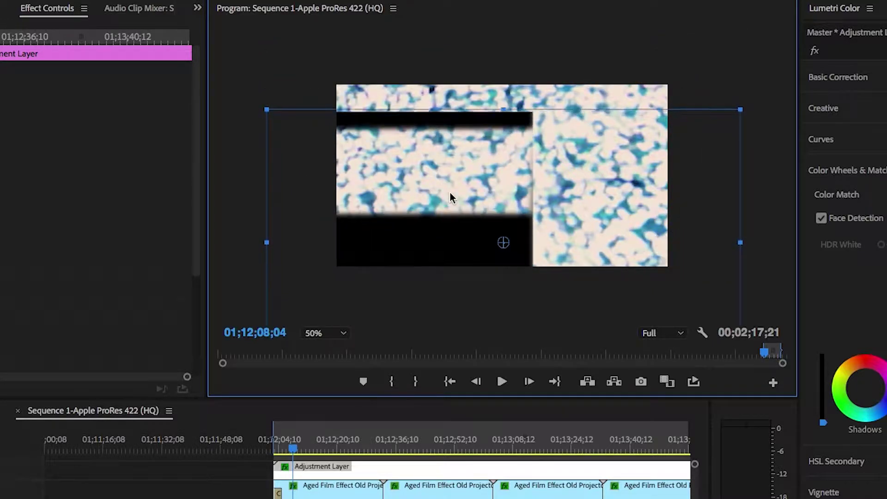
{"action": "left_click_drag", "start_coordinate": [440, 182], "coordinate": [541, 154]}
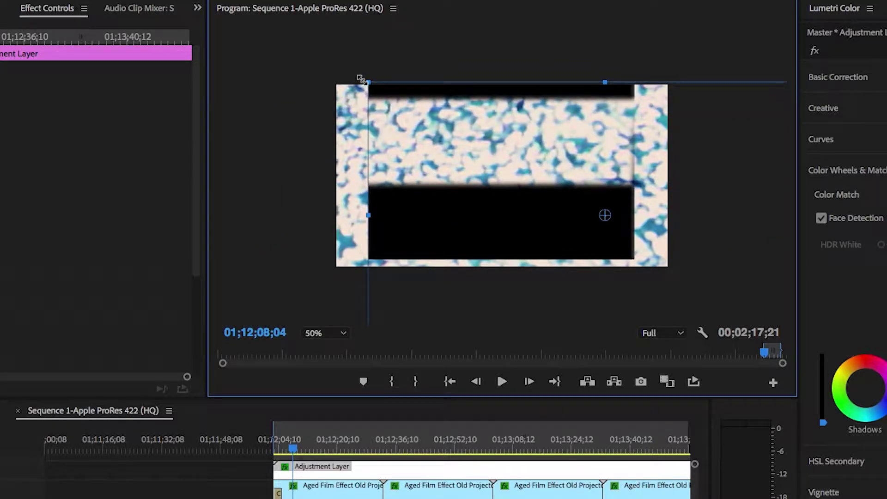
{"action": "left_click_drag", "start_coordinate": [362, 78], "coordinate": [321, 52]}
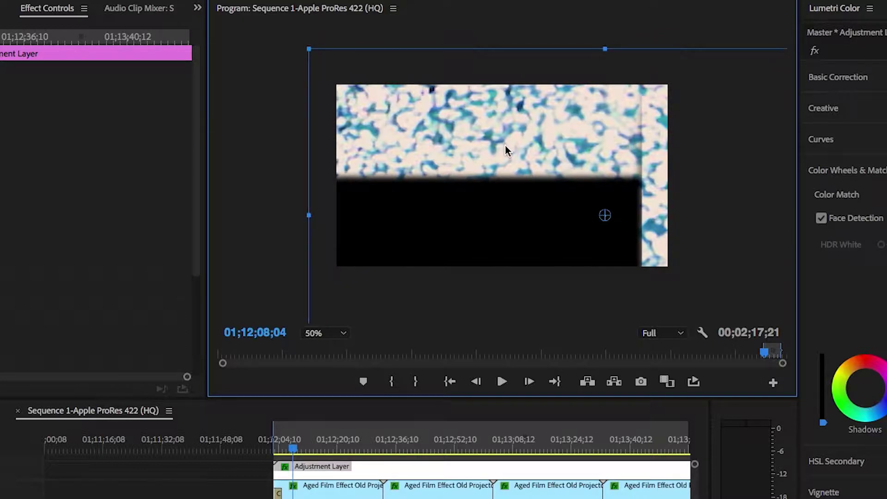
{"action": "left_click_drag", "start_coordinate": [506, 146], "coordinate": [537, 186]}
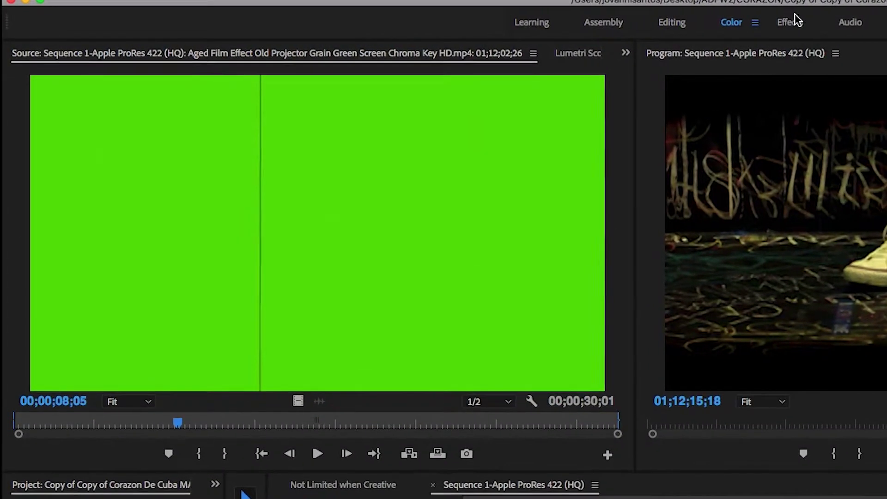
Switch to the Effects workspace so Effect Controls replaces the Source monitor
{"action": "left_click", "coordinate": [805, 14]}
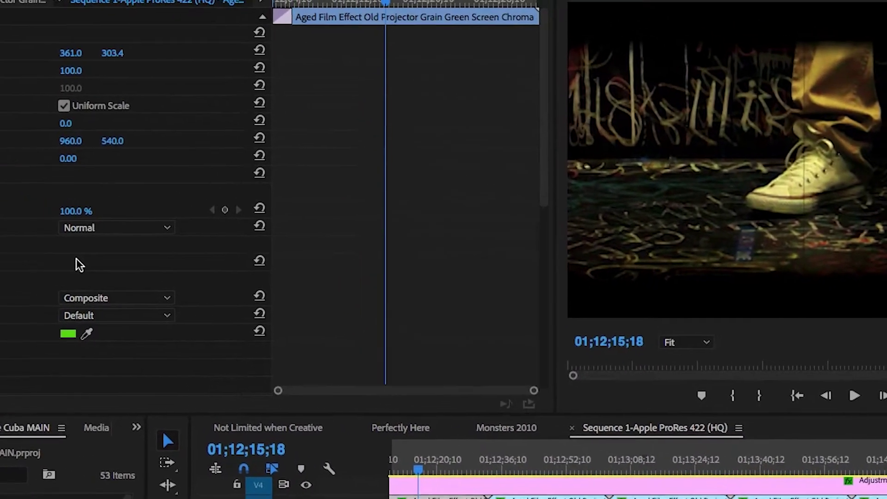
Delete the Aged Film clip's existing Ultra Key effects
{"action": "left_click", "coordinate": [30, 247]}
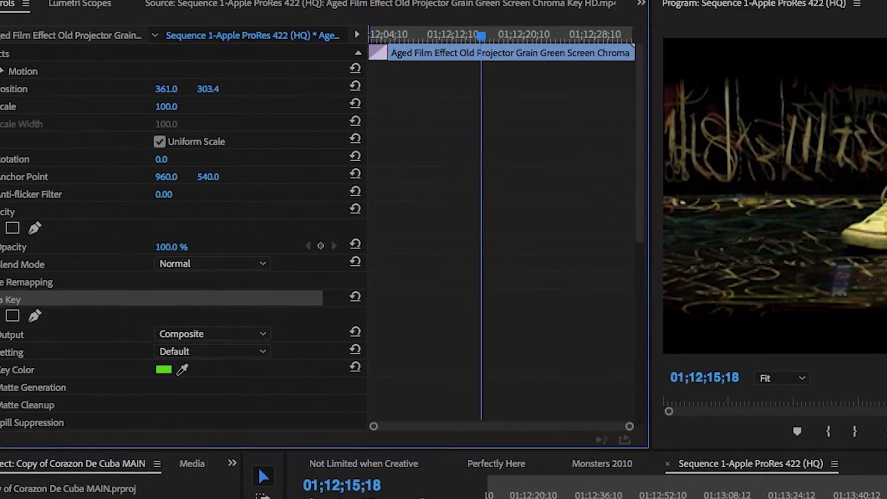
{"action": "key", "text": "Delete"}
{"action": "scroll", "coordinate": [186, 368], "scroll_direction": "down", "scroll_amount": 4}
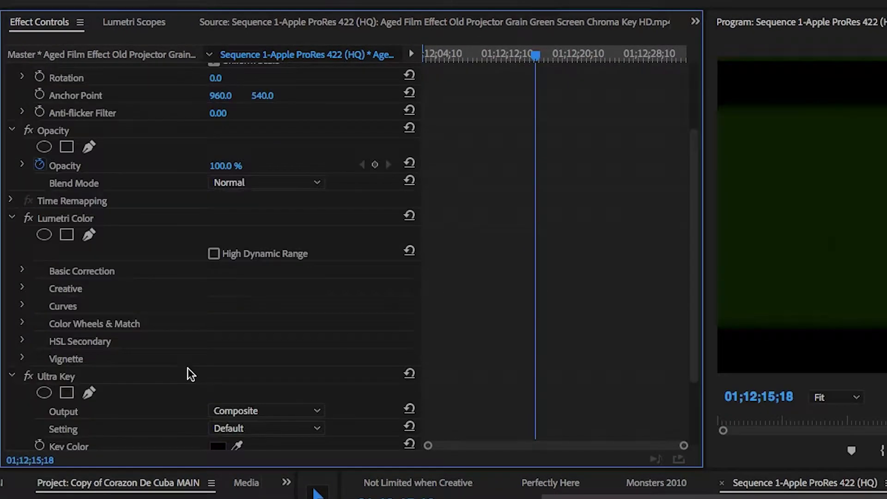
{"action": "left_click", "coordinate": [177, 373]}
{"action": "key", "text": "Delete"}
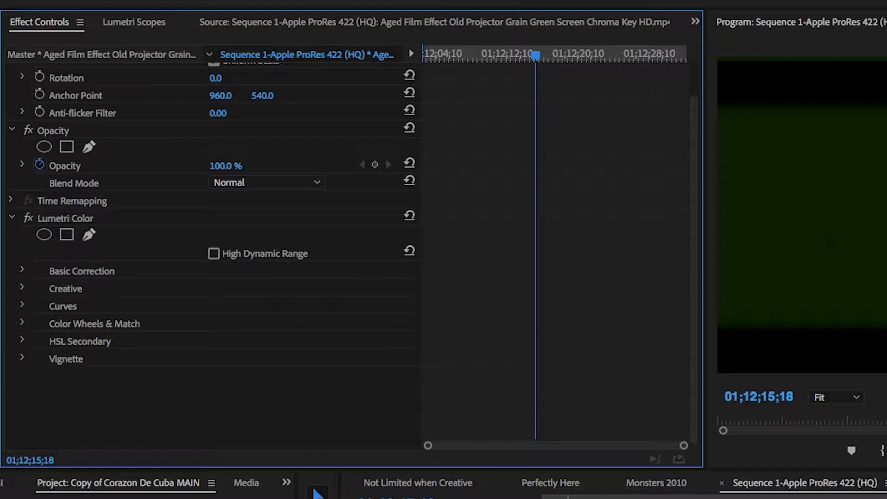
Apply a fresh Ultra Key to the Aged Film clip and sample its green as Key Color
{"action": "key", "text": "space"}
{"action": "key", "text": "Up"}
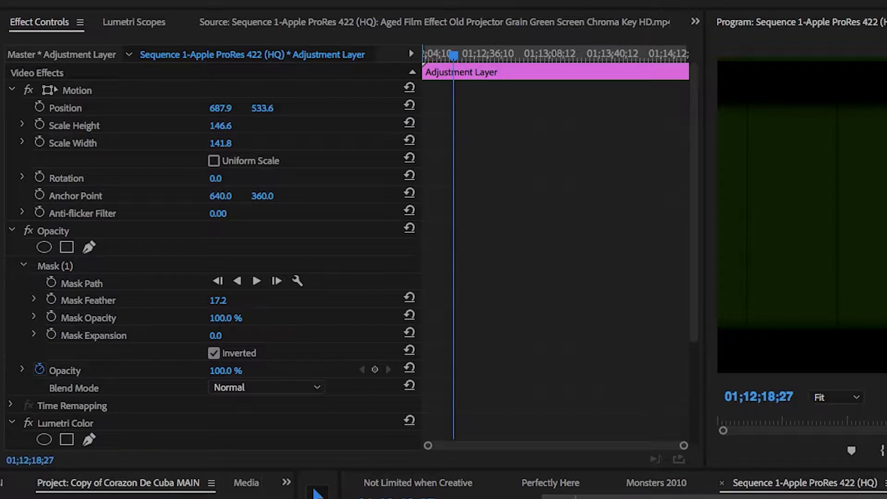
{"action": "left_click", "coordinate": [277, 497]}
{"action": "left_click_drag", "start_coordinate": [257, 293], "coordinate": [178, 278]}
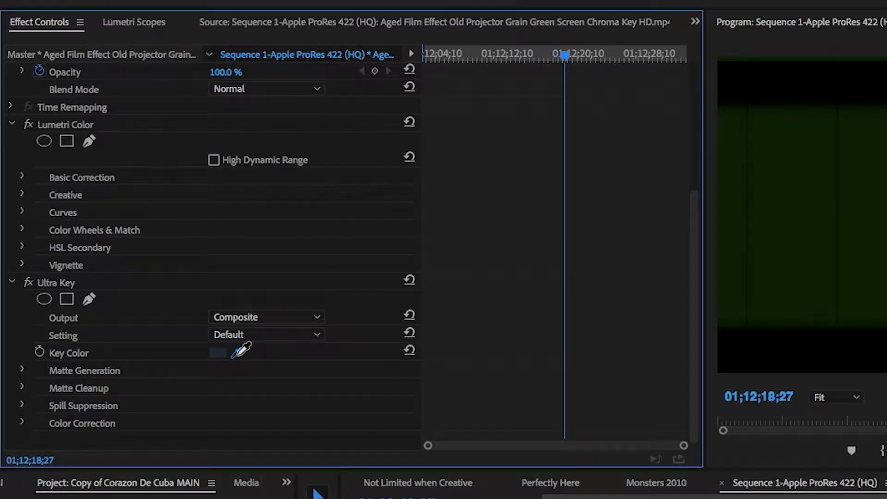
{"action": "left_click", "coordinate": [793, 271]}
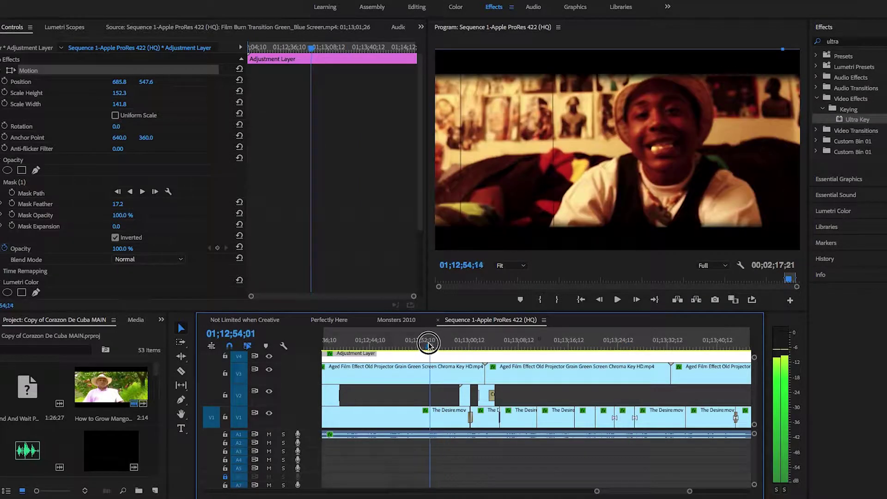
{"action": "left_click_drag", "start_coordinate": [429, 344], "coordinate": [397, 343]}
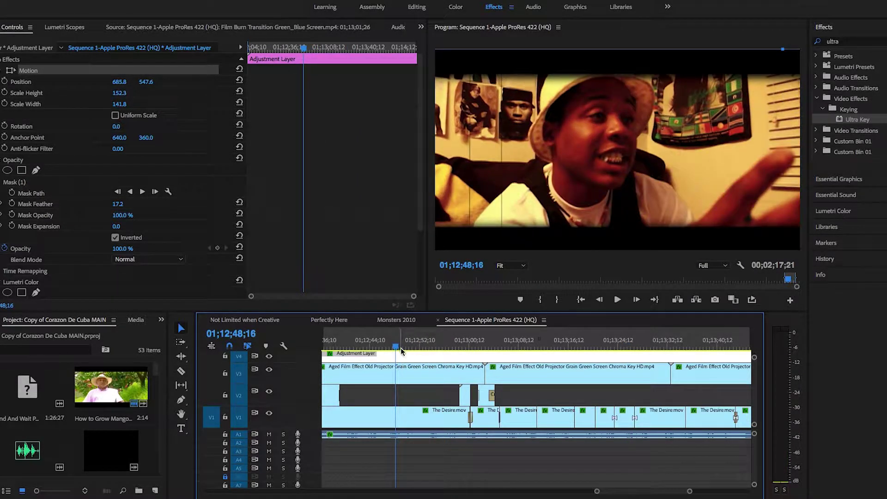
{"action": "scroll", "coordinate": [417, 354], "scroll_direction": "down", "scroll_amount": 5}
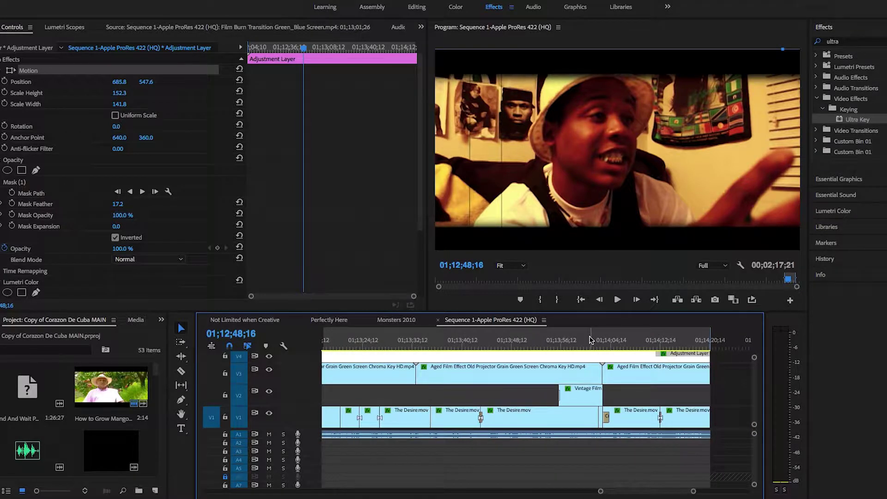
{"action": "left_click", "coordinate": [588, 341]}
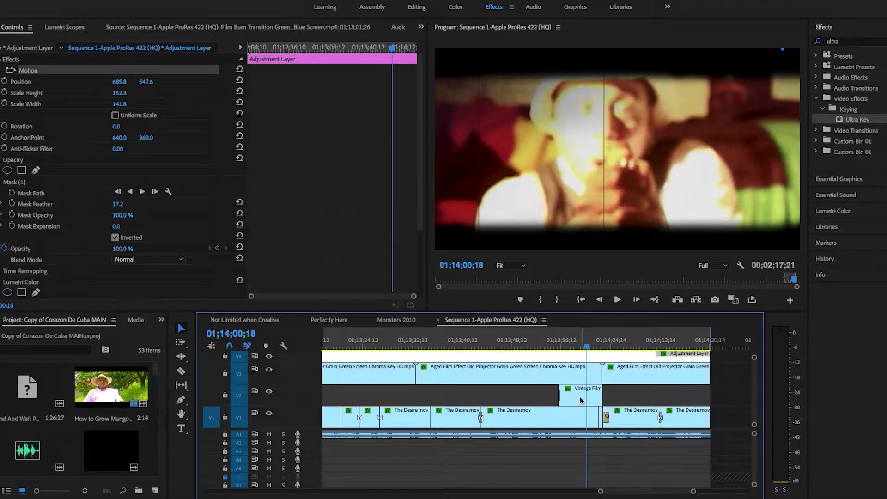
{"action": "left_click", "coordinate": [580, 400]}
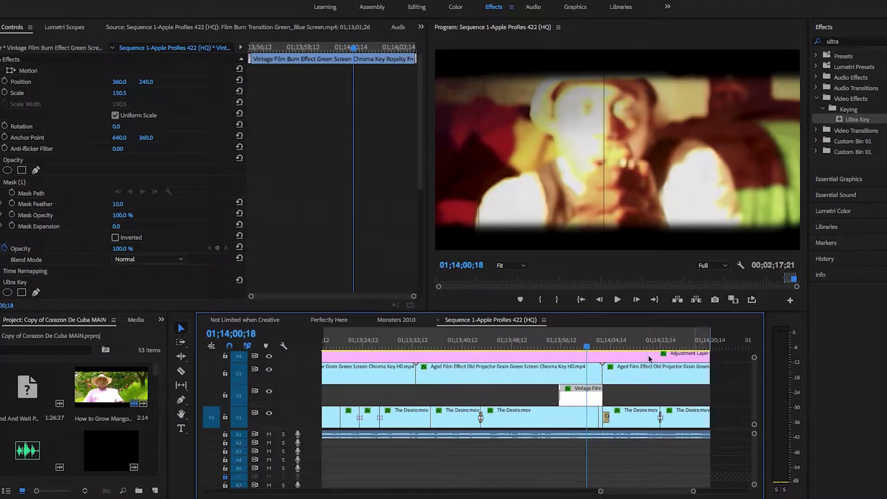
{"action": "scroll", "coordinate": [536, 386], "scroll_direction": "up", "scroll_amount": 8}
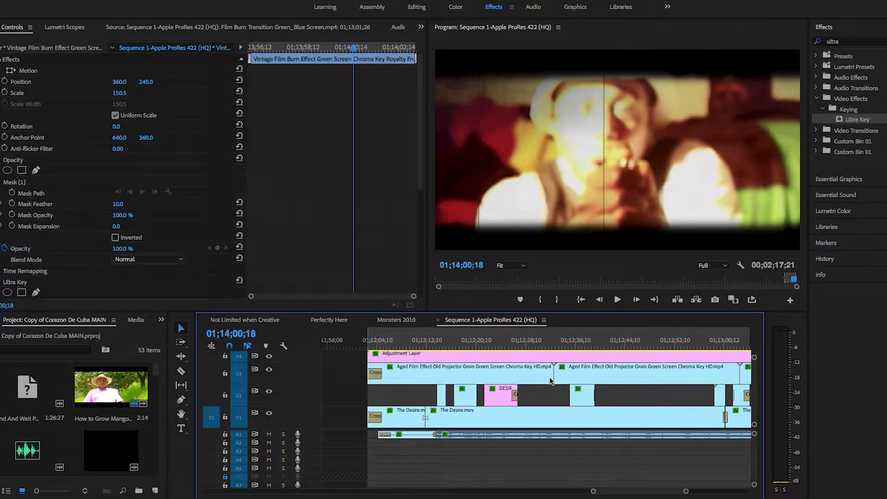
{"action": "left_click_drag", "start_coordinate": [540, 342], "coordinate": [483, 345]}
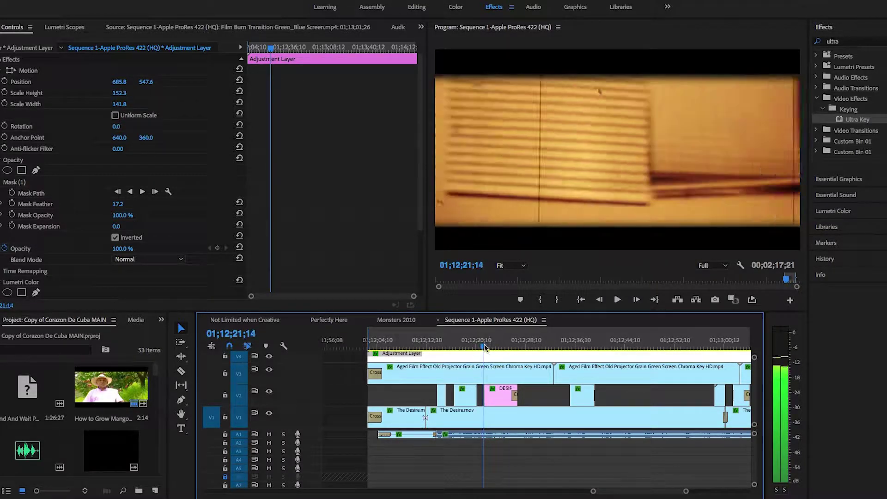
Show the DESIRE graphic's Effect Controls, zoom its keyframe ruler, and keep its Position keyframes
{"action": "double_click", "coordinate": [494, 398]}
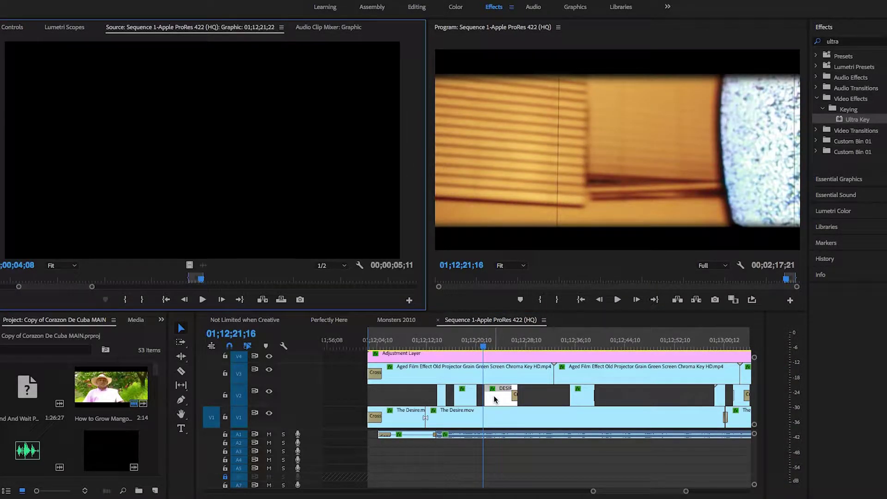
{"action": "left_click", "coordinate": [12, 27]}
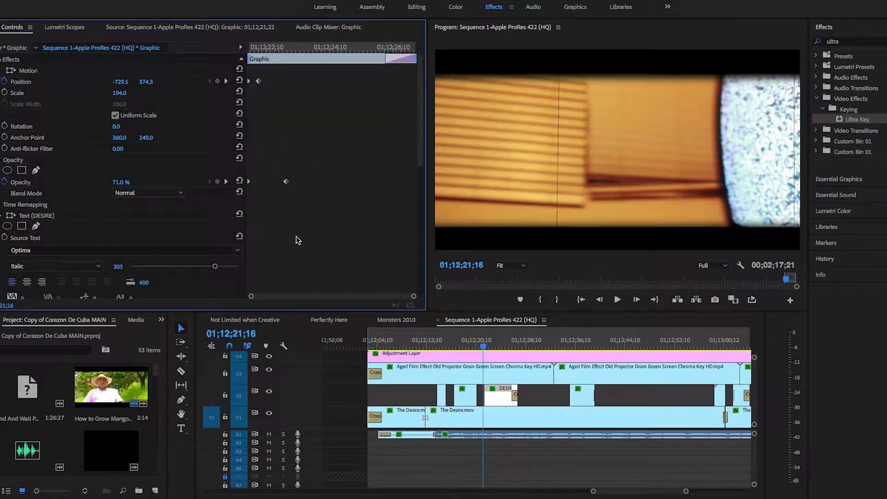
{"action": "left_click_drag", "start_coordinate": [254, 296], "coordinate": [278, 327]}
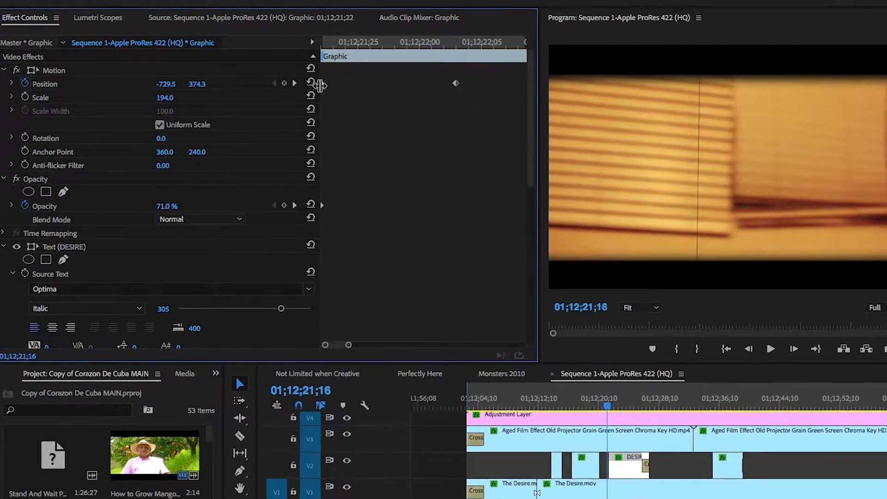
{"action": "left_click", "coordinate": [35, 85]}
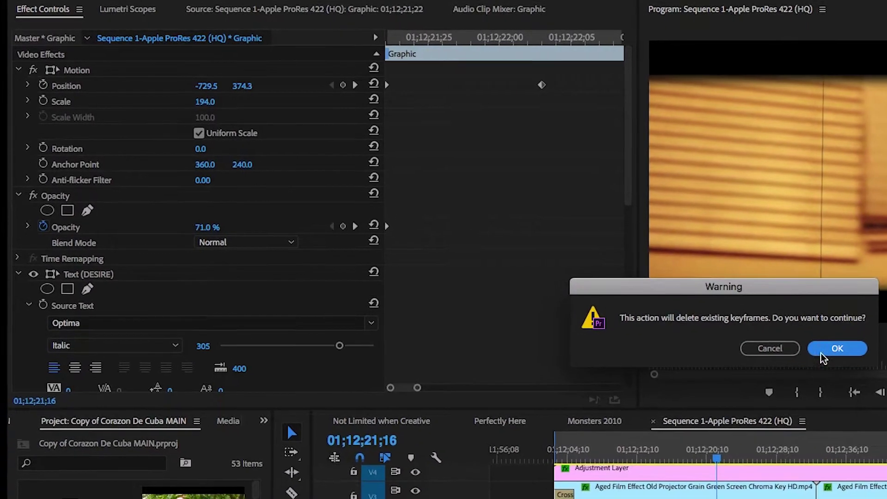
{"action": "left_click", "coordinate": [760, 344]}
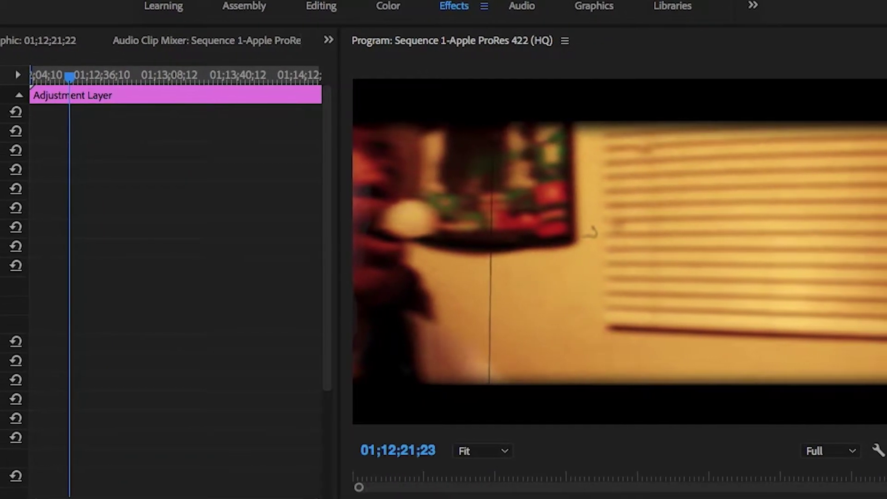
Step frame by frame until the playhead rests at 01;12;22;14
{"action": "key", "text": "Right"}
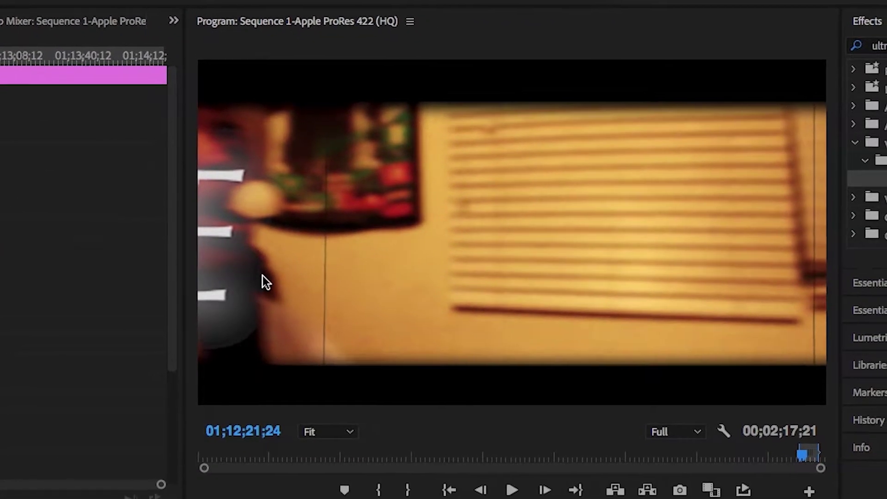
{"action": "key", "text": "Left"}
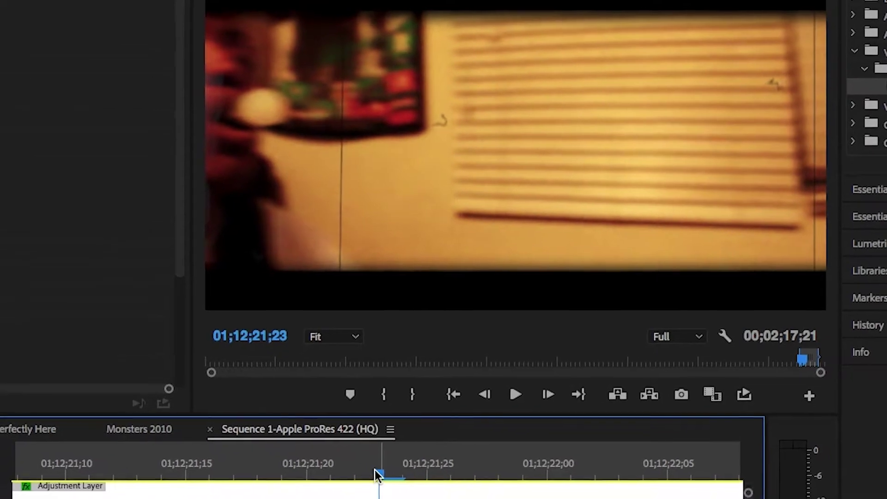
{"action": "key", "text": "Left"}
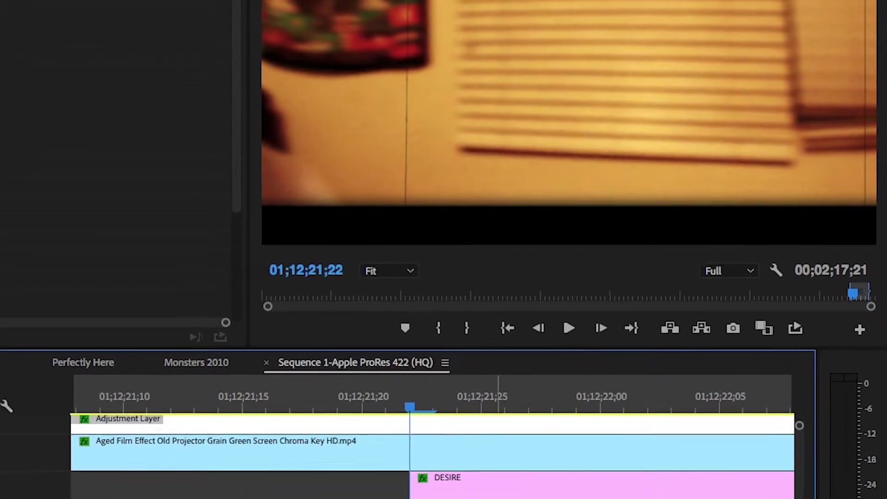
{"action": "key", "text": "Left"}
{"action": "key", "text": "Left"}
{"action": "key", "text": "Left"}
{"action": "key", "text": "Left"}
{"action": "key", "text": "Left"}
{"action": "key", "text": "Left"}
{"action": "key", "text": "Left"}
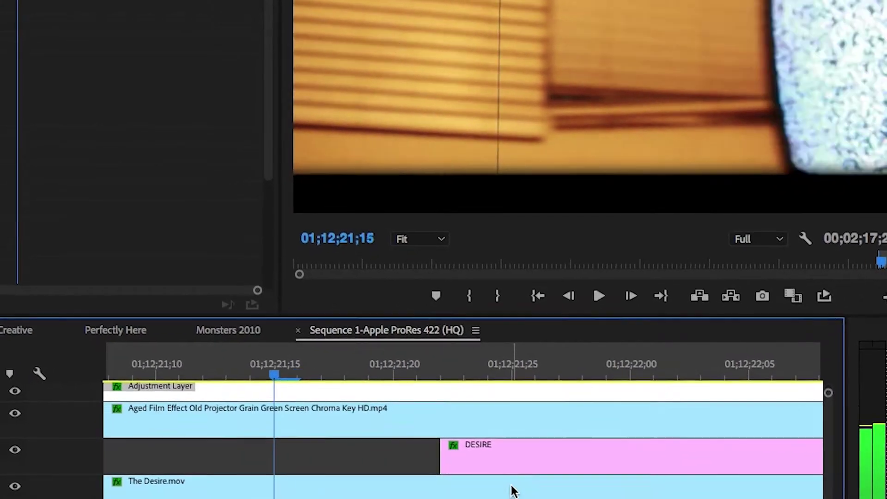
{"action": "key", "text": "Right"}
{"action": "key", "text": "Right"}
{"action": "key", "text": "Right"}
{"action": "key", "text": "Right"}
{"action": "key", "text": "Right"}
{"action": "key", "text": "Right"}
{"action": "key", "text": "Right"}
{"action": "key", "text": "Right"}
{"action": "key", "text": "Right"}
{"action": "key", "text": "Right"}
{"action": "key", "text": "Right"}
{"action": "key", "text": "Right"}
{"action": "key", "text": "Right"}
{"action": "key", "text": "Right"}
{"action": "key", "text": "Right"}
{"action": "key", "text": "Right"}
{"action": "key", "text": "Right"}
{"action": "key", "text": "Right"}
{"action": "key", "text": "Right"}
{"action": "key", "text": "Right"}
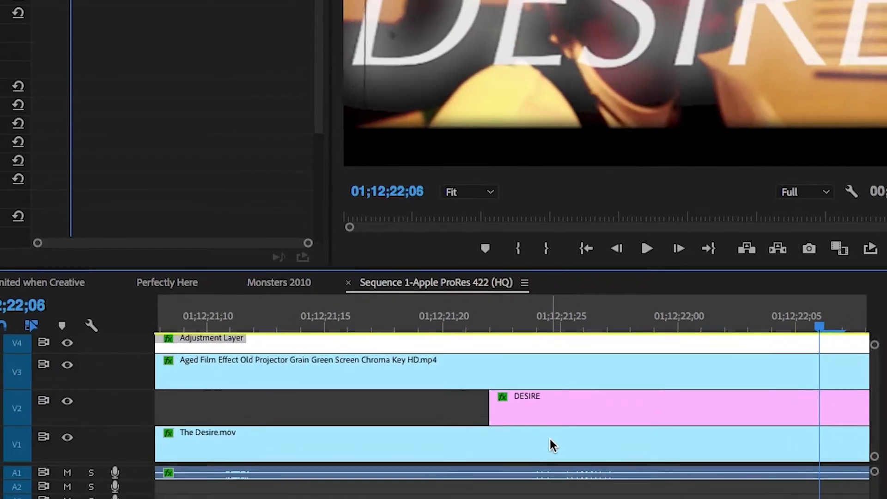
{"action": "key", "text": "Right"}
{"action": "key", "text": "Right"}
{"action": "key", "text": "Right"}
{"action": "key", "text": "Right"}
{"action": "key", "text": "Right"}
{"action": "key", "text": "Right"}
{"action": "key", "text": "Right"}
{"action": "key", "text": "Right"}
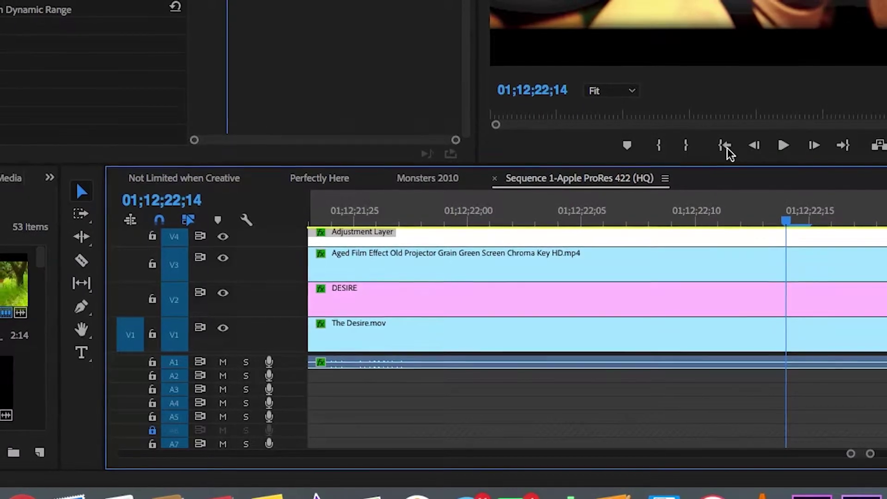
Select the DESIRE clip on V2 and place the Type tool cursor inside its text
{"action": "left_click", "coordinate": [660, 300]}
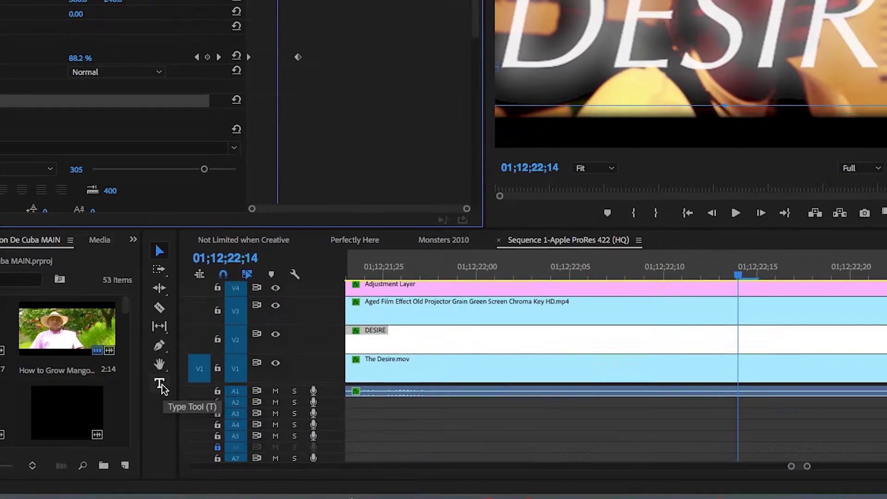
{"action": "left_click", "coordinate": [162, 388]}
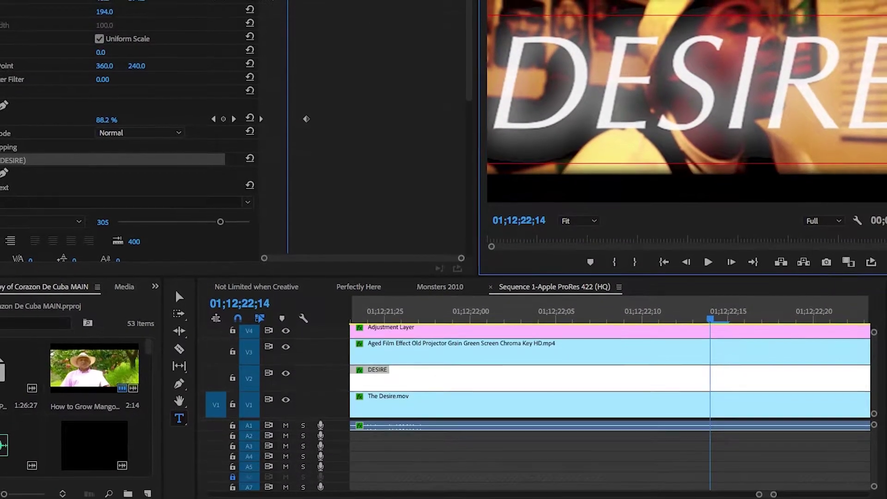
{"action": "left_click", "coordinate": [860, 121]}
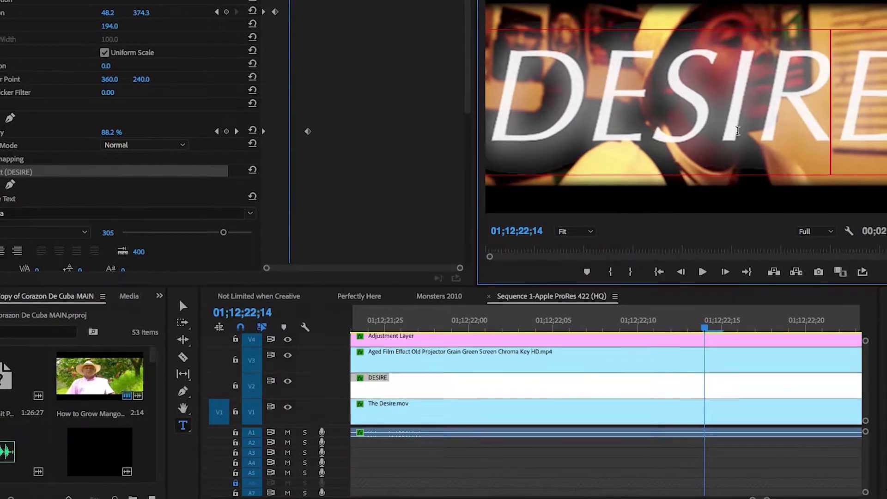
{"action": "left_click", "coordinate": [758, 124]}
{"action": "left_click", "coordinate": [646, 141]}
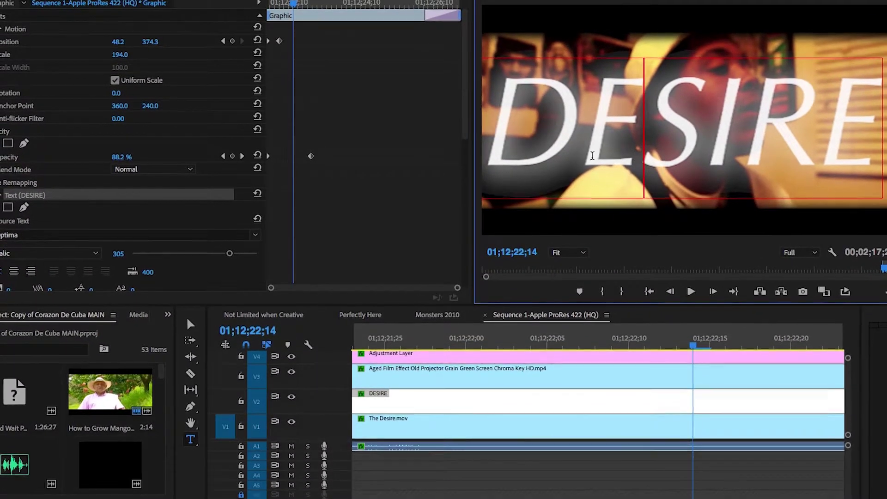
{"action": "left_click", "coordinate": [550, 141]}
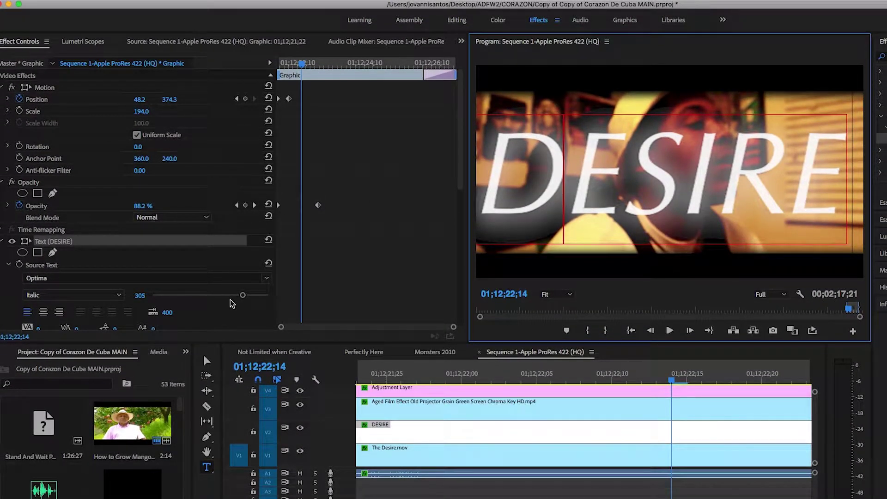
{"action": "scroll", "coordinate": [233, 301], "scroll_direction": "down", "scroll_amount": 8}
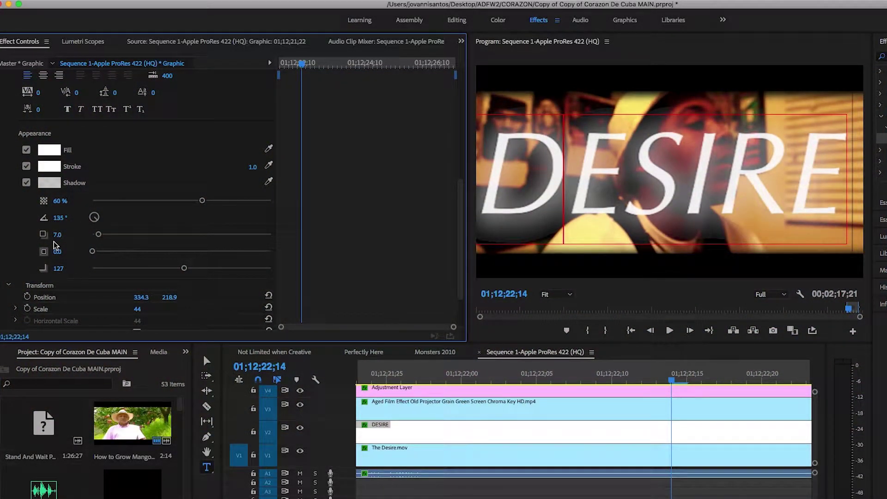
Try Shadow opacity and distance slider changes, undoing the opacity edits to keep 60%
{"action": "left_click_drag", "start_coordinate": [202, 203], "coordinate": [89, 202]}
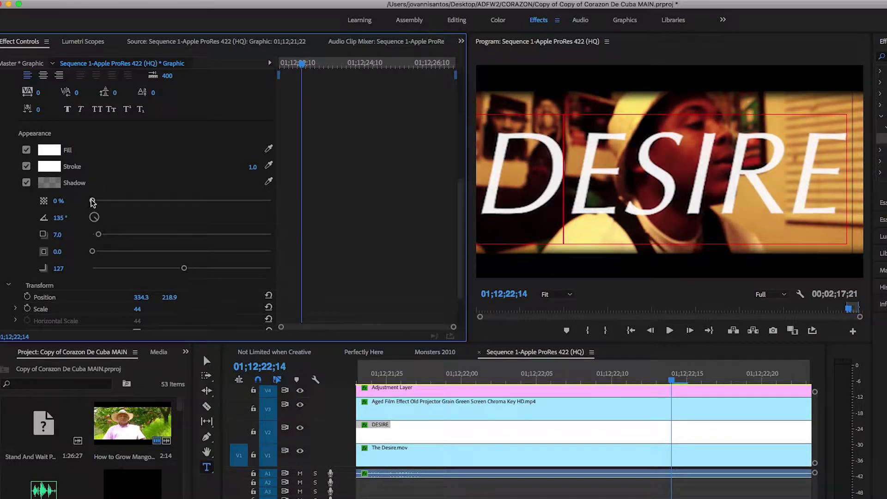
{"action": "key", "text": "super+z"}
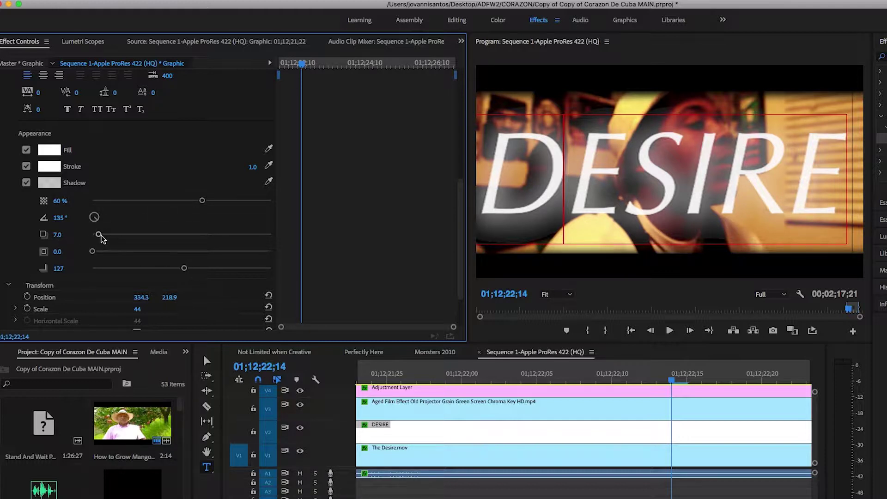
{"action": "left_click_drag", "start_coordinate": [100, 234], "coordinate": [75, 235]}
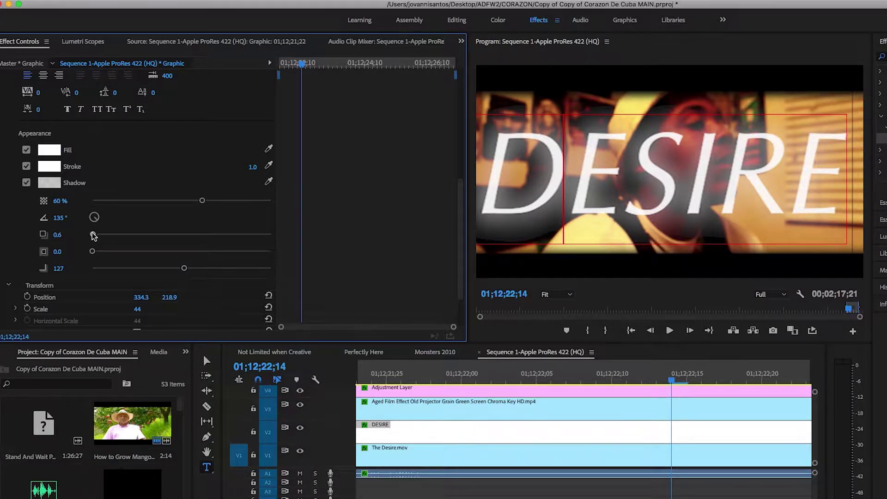
{"action": "left_click_drag", "start_coordinate": [94, 236], "coordinate": [68, 238]}
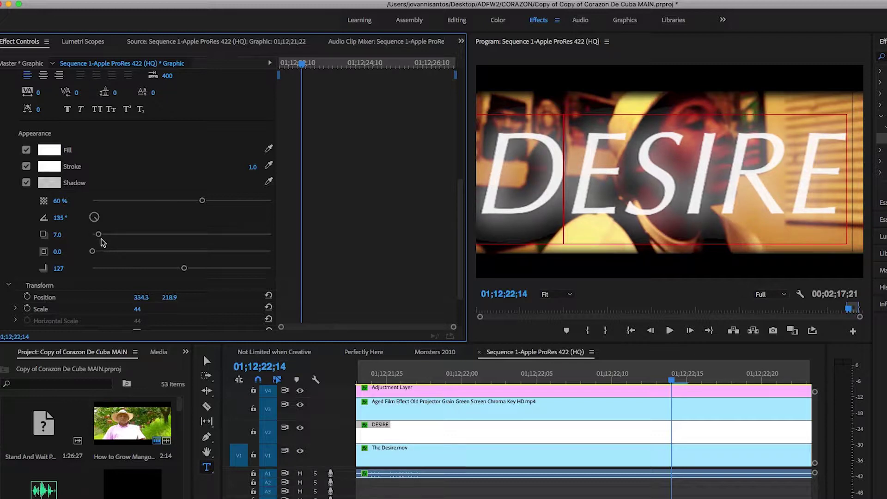
{"action": "left_click_drag", "start_coordinate": [202, 200], "coordinate": [78, 198]}
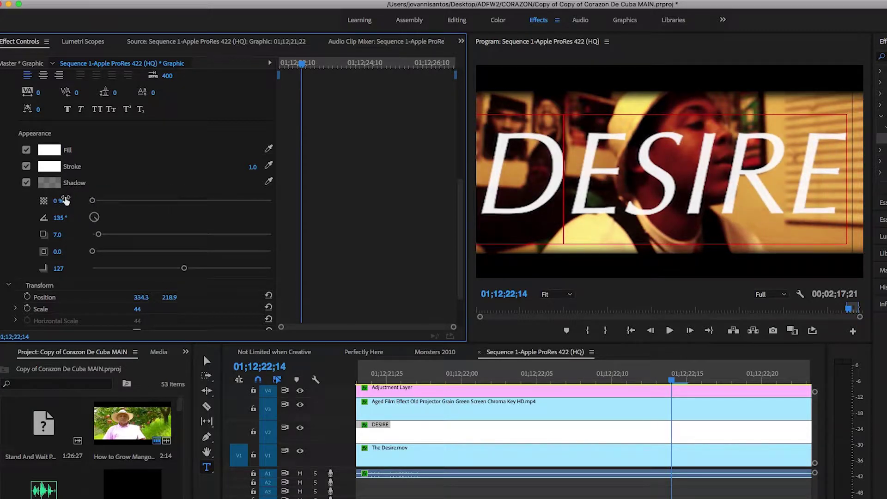
{"action": "key", "text": "super+z"}
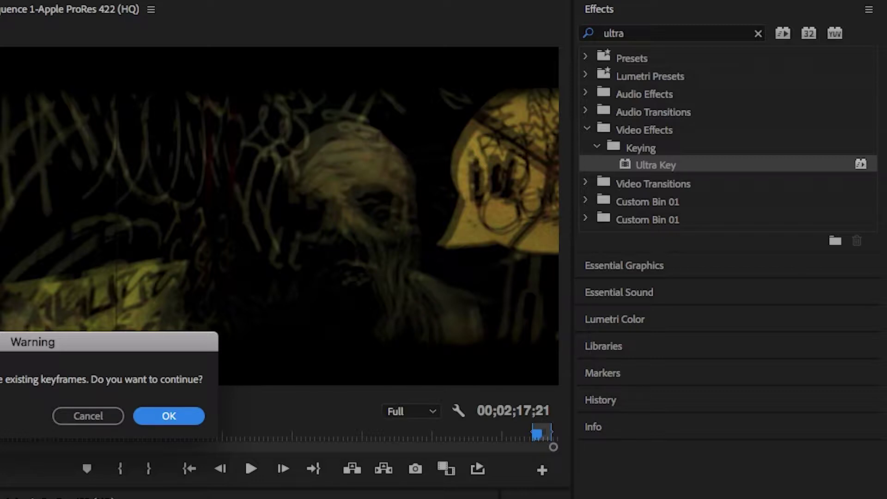
{"action": "left_click", "coordinate": [93, 418]}
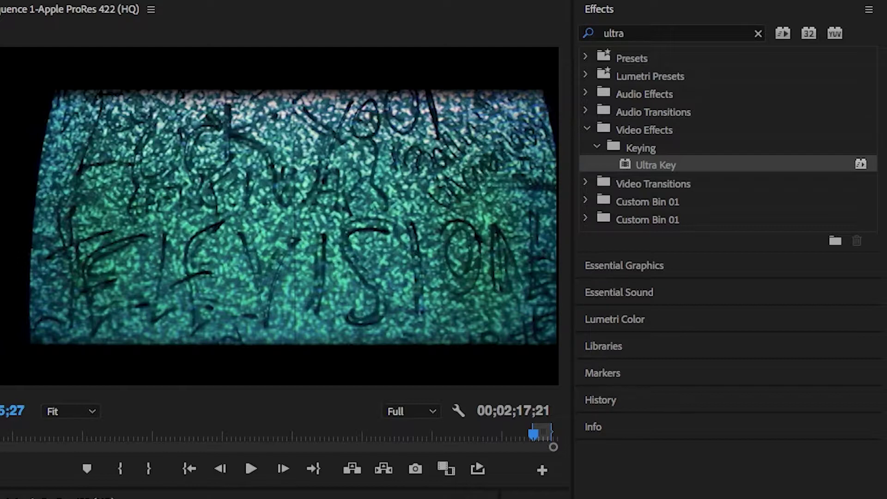
{"action": "key", "text": "Down"}
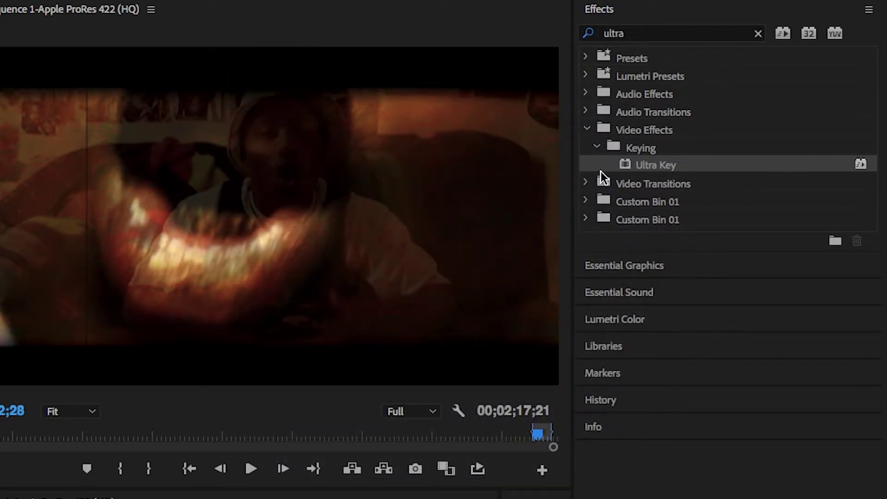
Open Essential Sound for The Desire.mov and play the sequence to judge its volume
{"action": "left_click", "coordinate": [641, 300]}
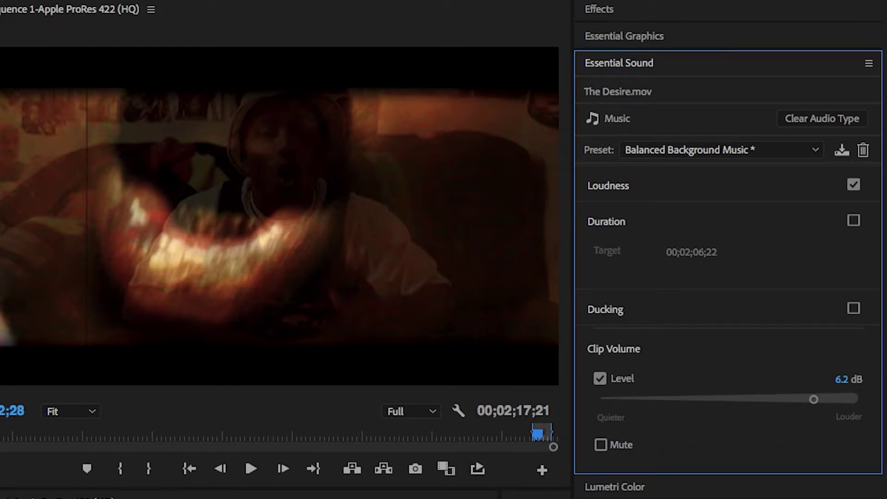
{"action": "key", "text": "space"}
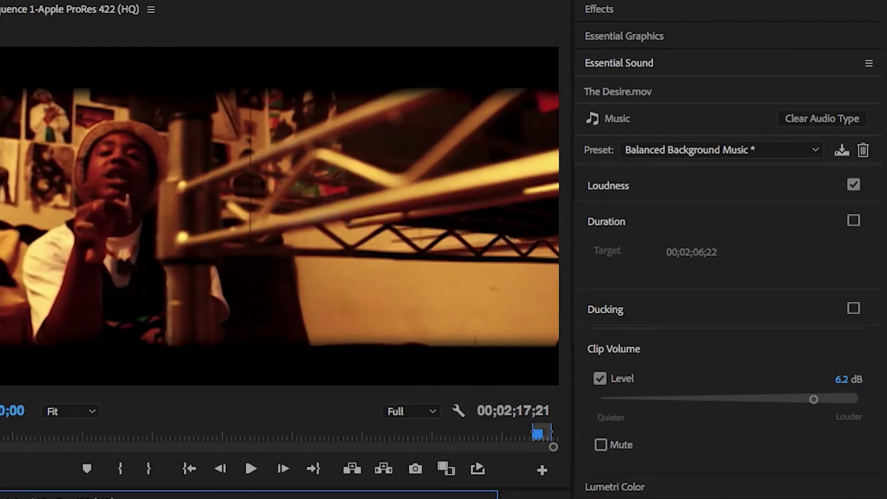
{"action": "key", "text": "space"}
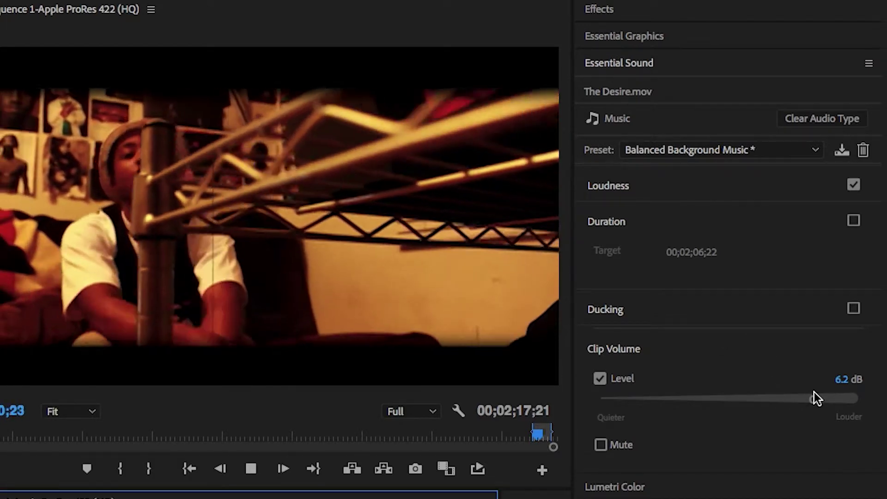